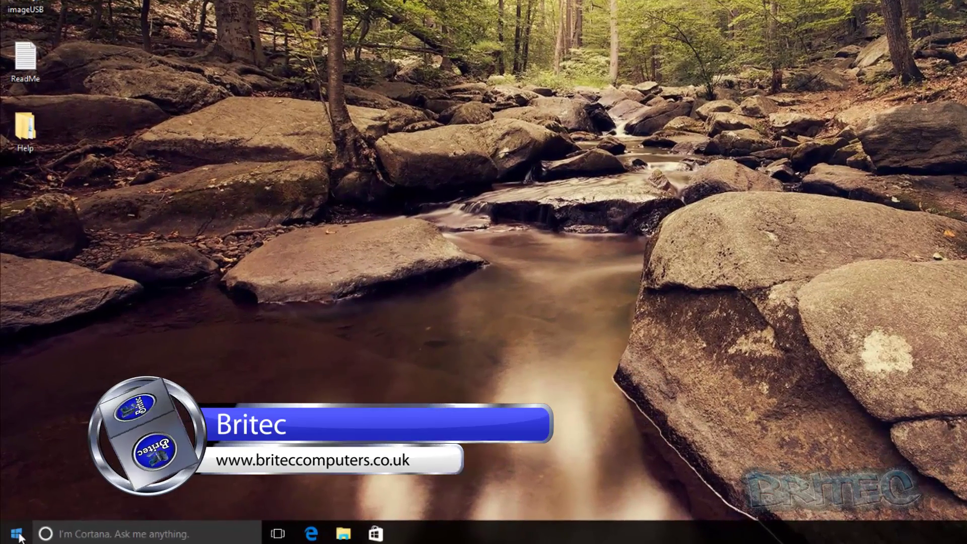
Step: Open File Explorer at This PC to list the computer's drives
{"action": "right_click", "coordinate": [19, 534]}
{"action": "left_click", "coordinate": [81, 423]}
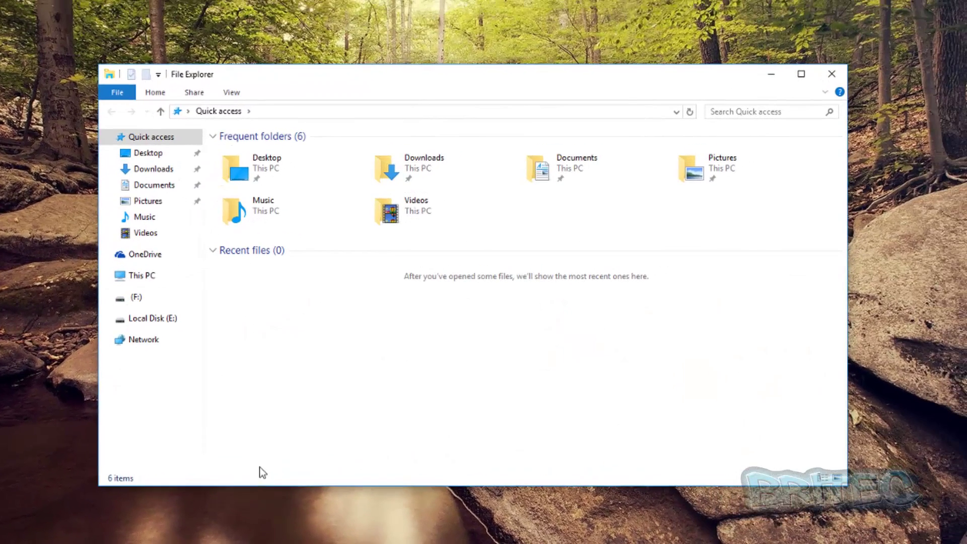
{"action": "left_click", "coordinate": [146, 279]}
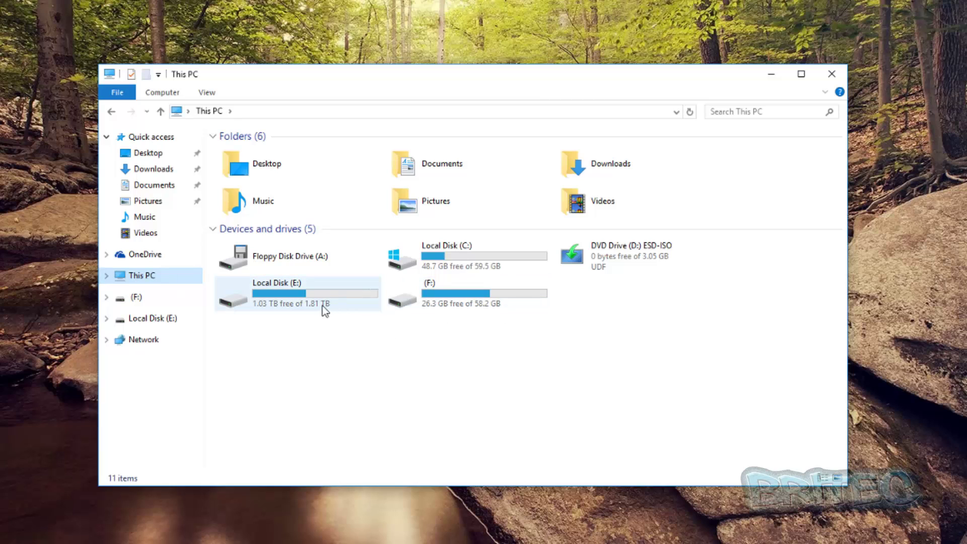
Step: Compare the 58.2 GB (F:) USB drive with the 1.81 TB Local Disk (E:), ending on (F:)
{"action": "mouse_move", "coordinate": [322, 308]}
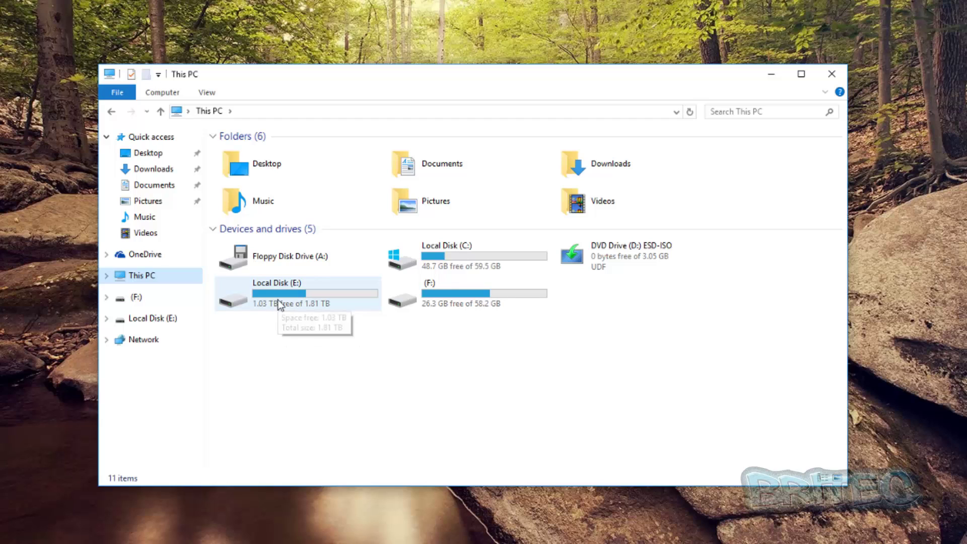
{"action": "mouse_move", "coordinate": [484, 288]}
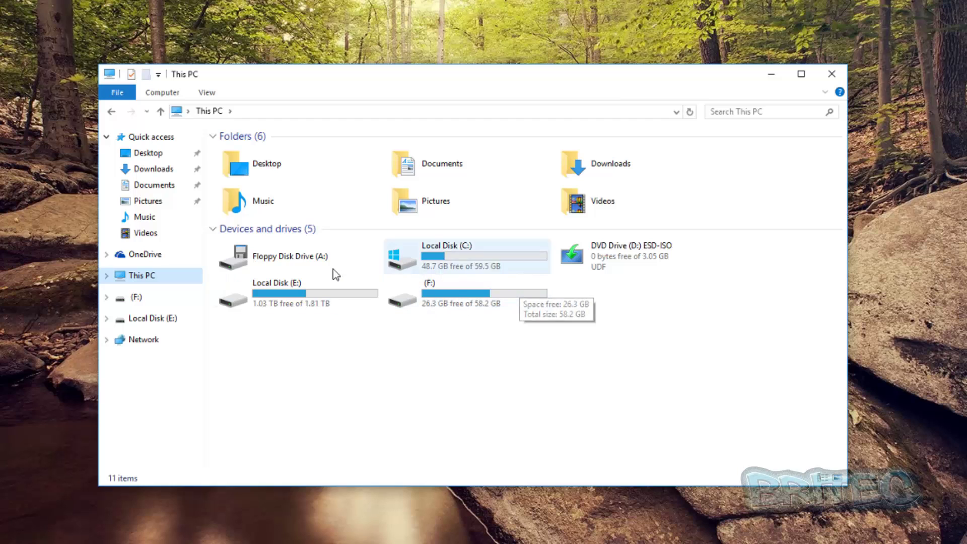
{"action": "left_click", "coordinate": [474, 299]}
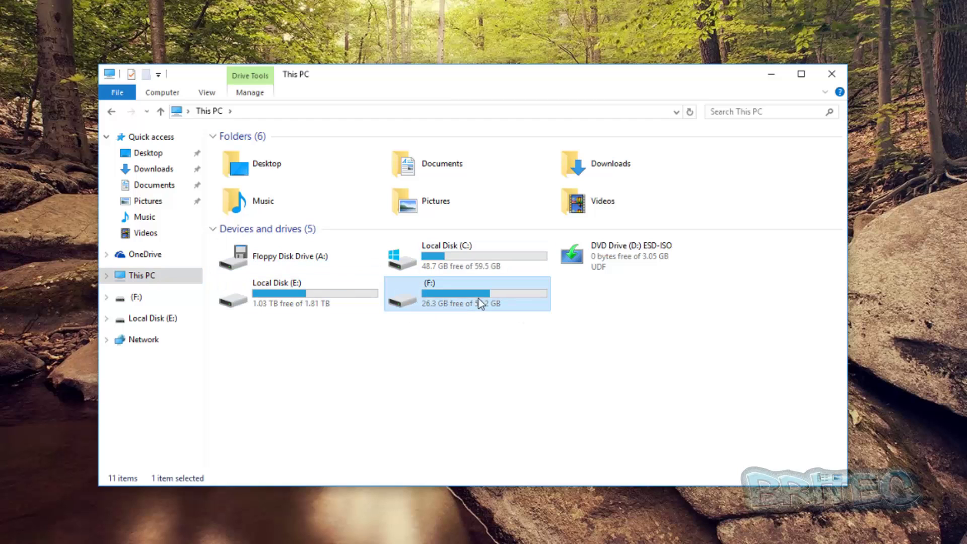
{"action": "left_click", "coordinate": [304, 302]}
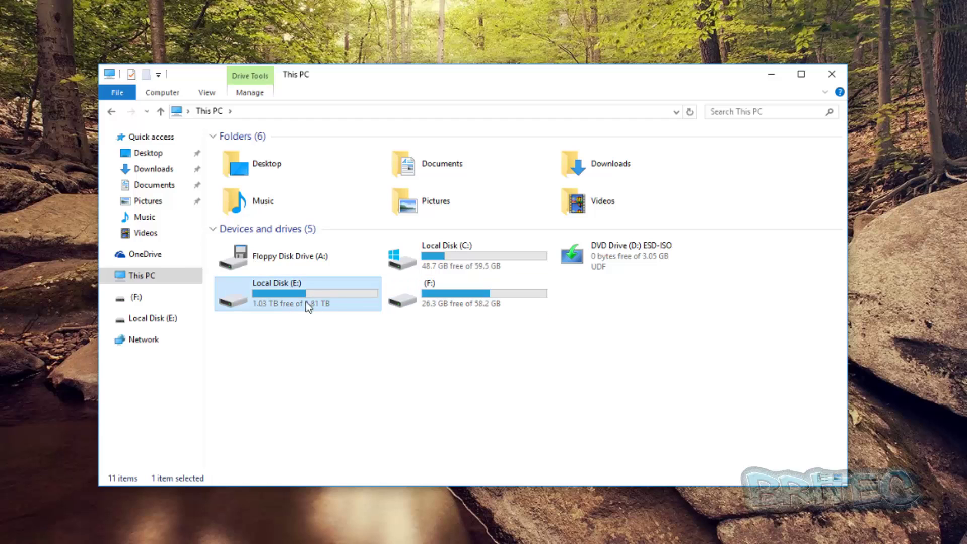
{"action": "left_click", "coordinate": [471, 302]}
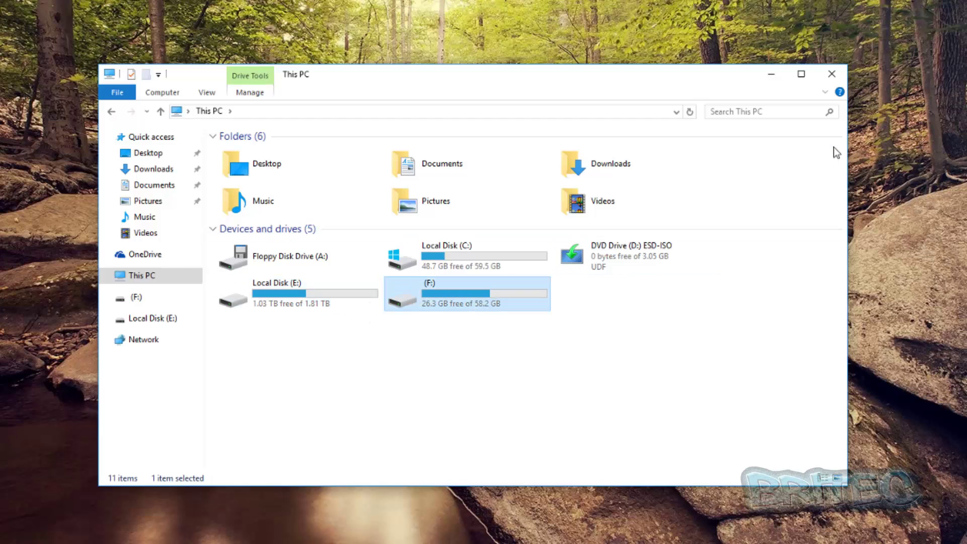
Step: Close the File Explorer window, leaving the imageUSB page in Edge
{"action": "left_click", "coordinate": [831, 76]}
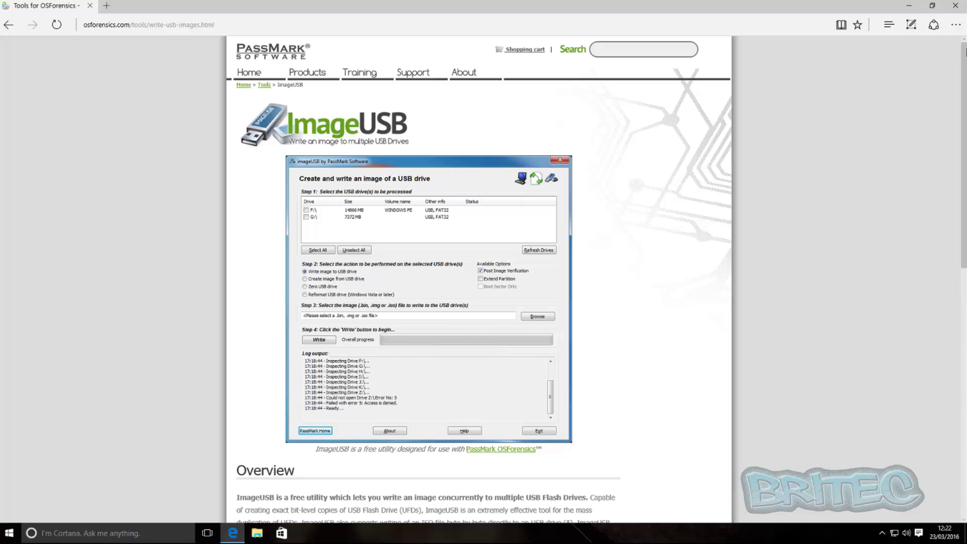
Step: Minimize Edge, run imageUSB as administrator from its desktop shortcut, and centre its window
{"action": "left_click", "coordinate": [915, 9]}
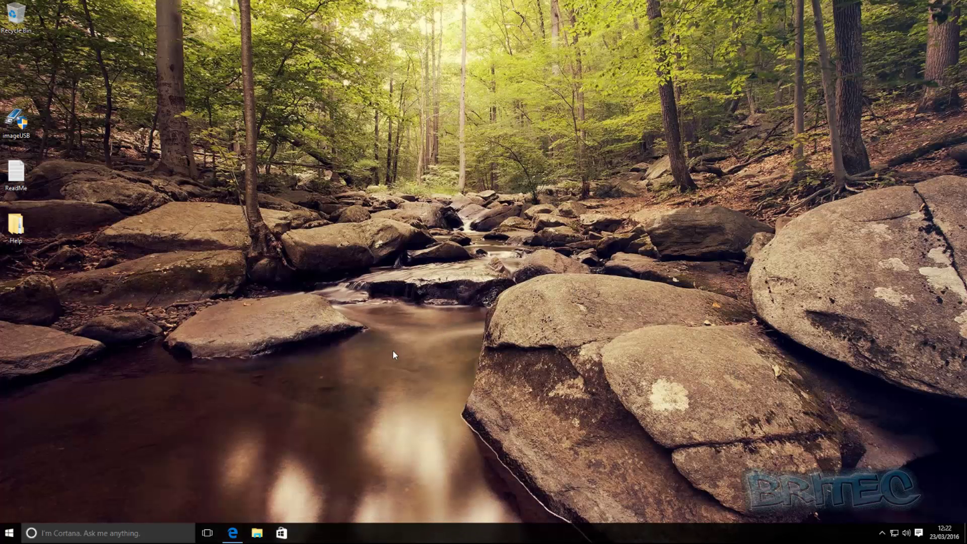
{"action": "left_click_drag", "start_coordinate": [14, 117], "coordinate": [403, 169]}
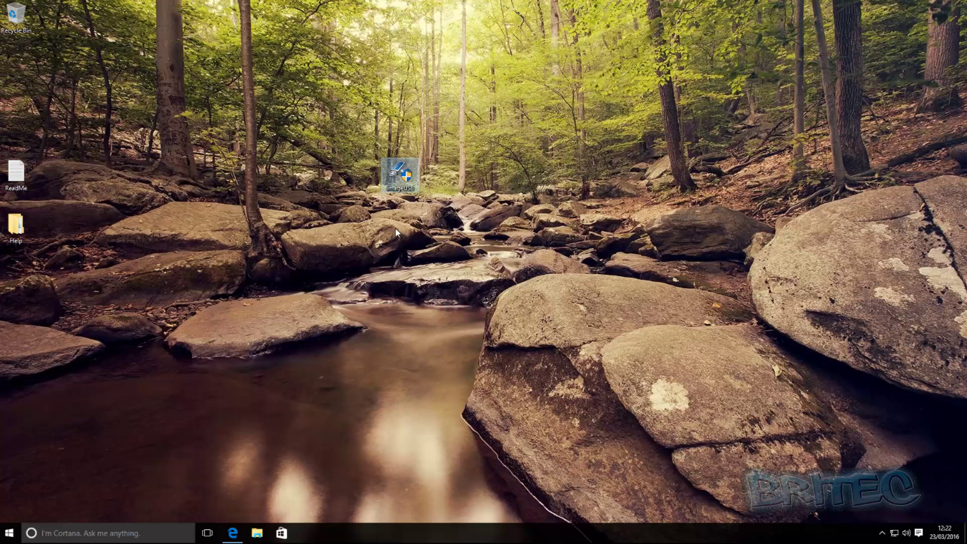
{"action": "right_click", "coordinate": [398, 174]}
{"action": "left_click", "coordinate": [433, 191]}
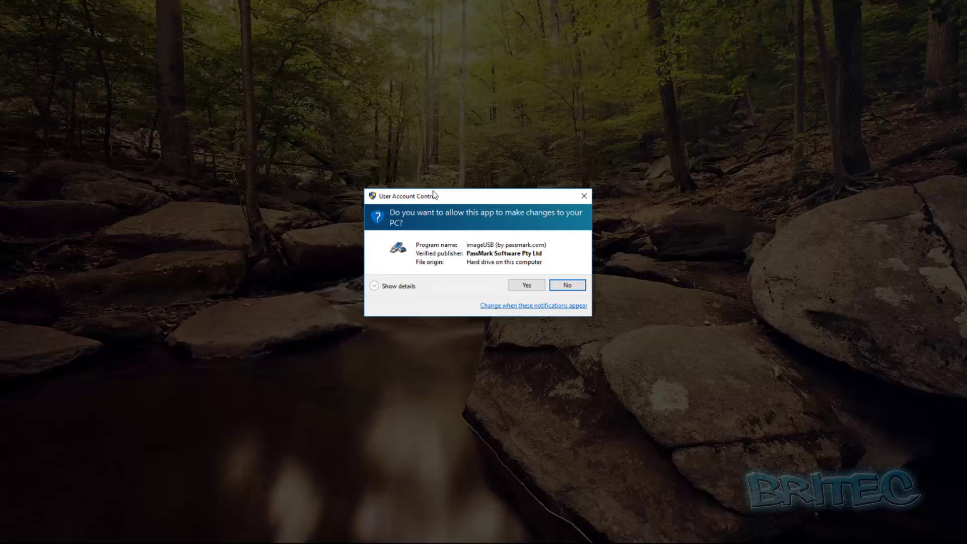
{"action": "left_click", "coordinate": [524, 285]}
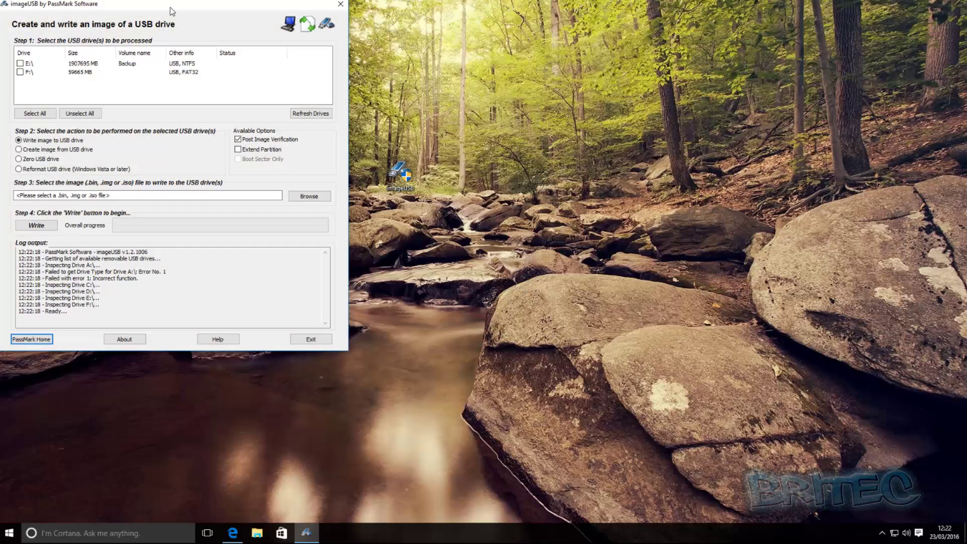
{"action": "left_click_drag", "start_coordinate": [171, 11], "coordinate": [470, 93]}
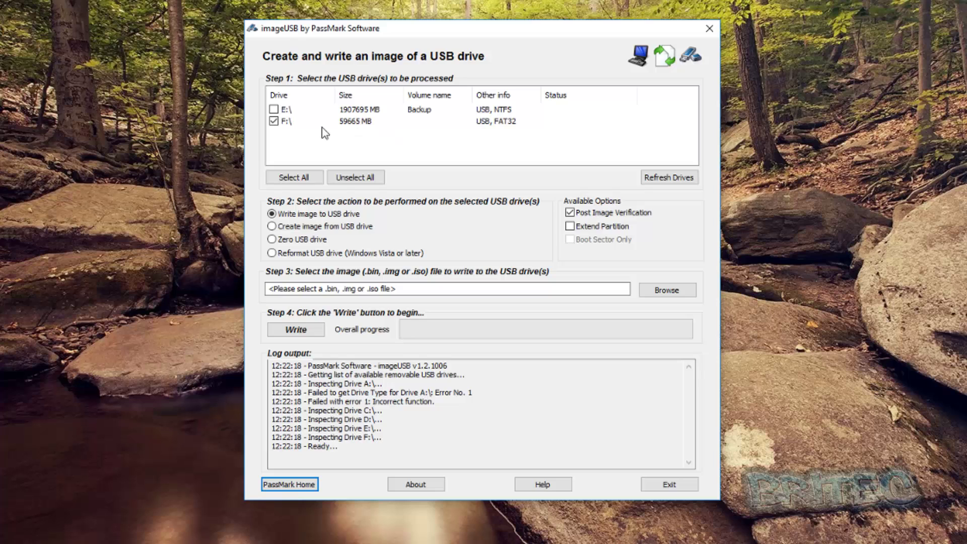
Step: Select the F:\ drive and choose 'Create image from USB drive', keeping Post Image Verification on
{"action": "left_click", "coordinate": [371, 123]}
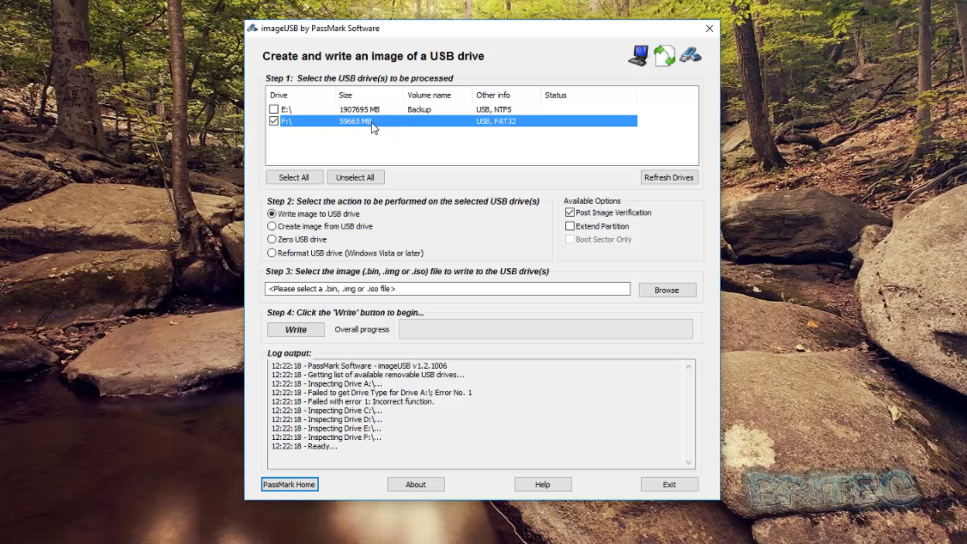
{"action": "left_click", "coordinate": [272, 227]}
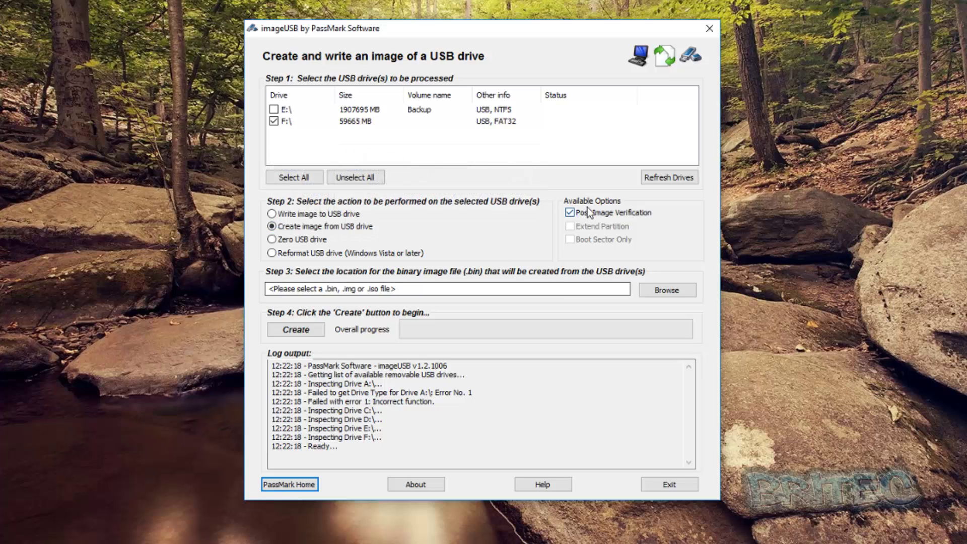
{"action": "mouse_move", "coordinate": [636, 220]}
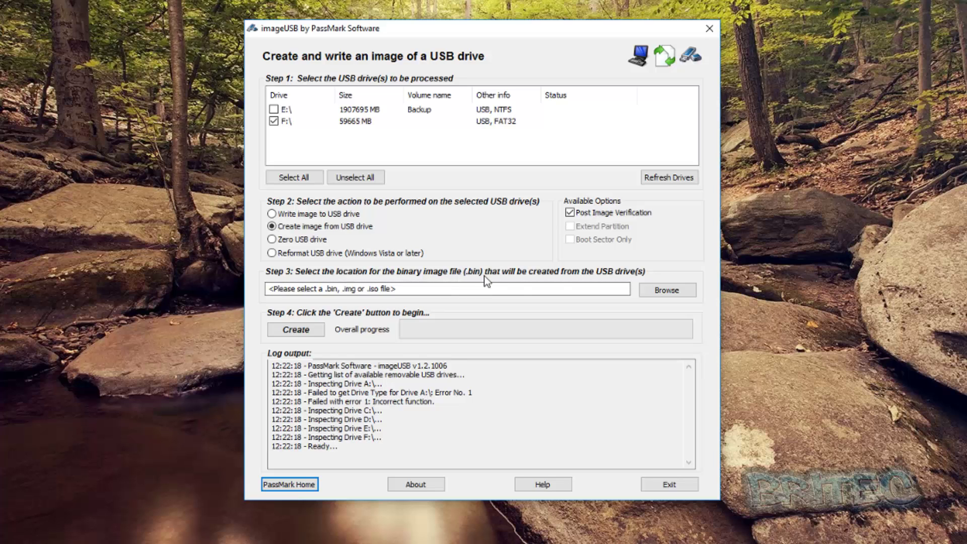
Step: Set the image file to 'USB Music.bin' in the USB PEN MUSIC folder on E:
{"action": "left_click", "coordinate": [666, 291]}
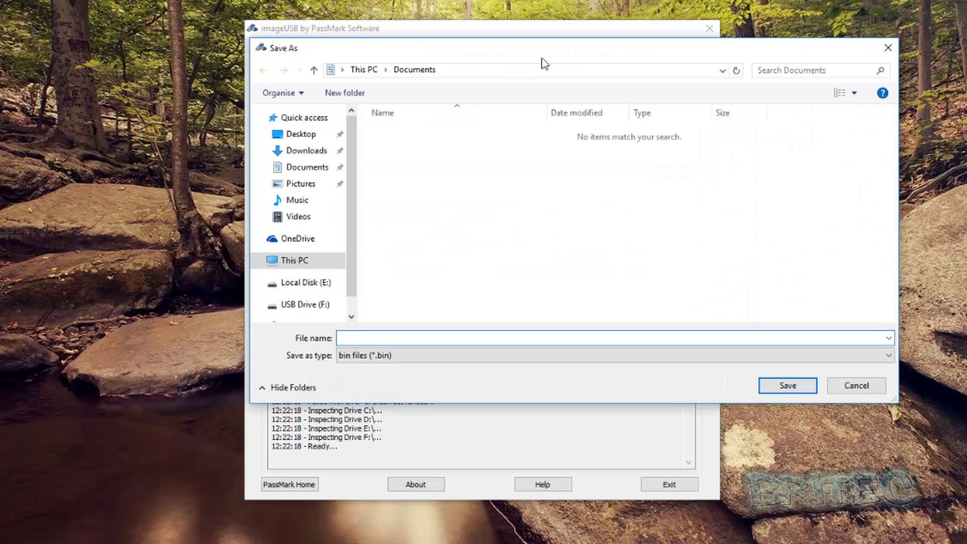
{"action": "left_click_drag", "start_coordinate": [559, 54], "coordinate": [427, 75]}
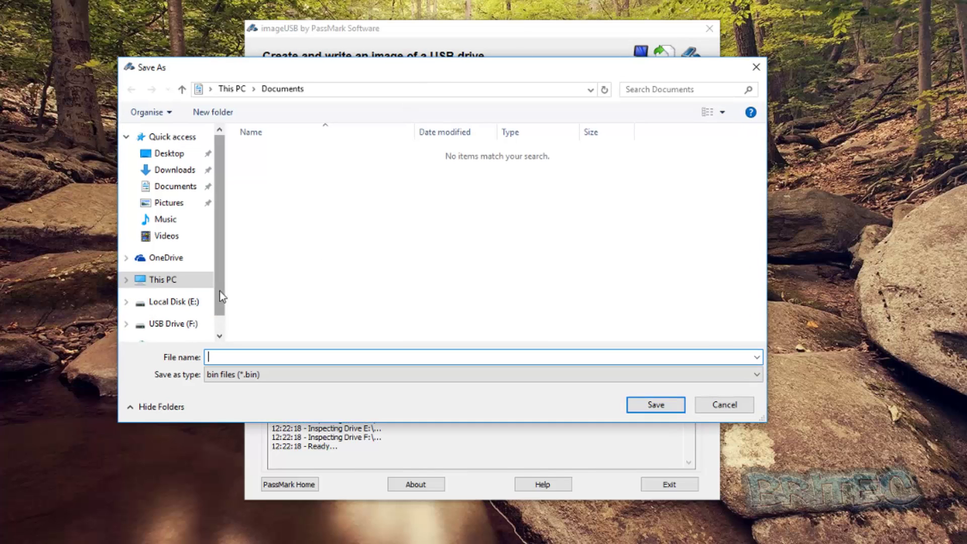
{"action": "scroll", "coordinate": [219, 294], "scroll_direction": "down", "scroll_amount": 1}
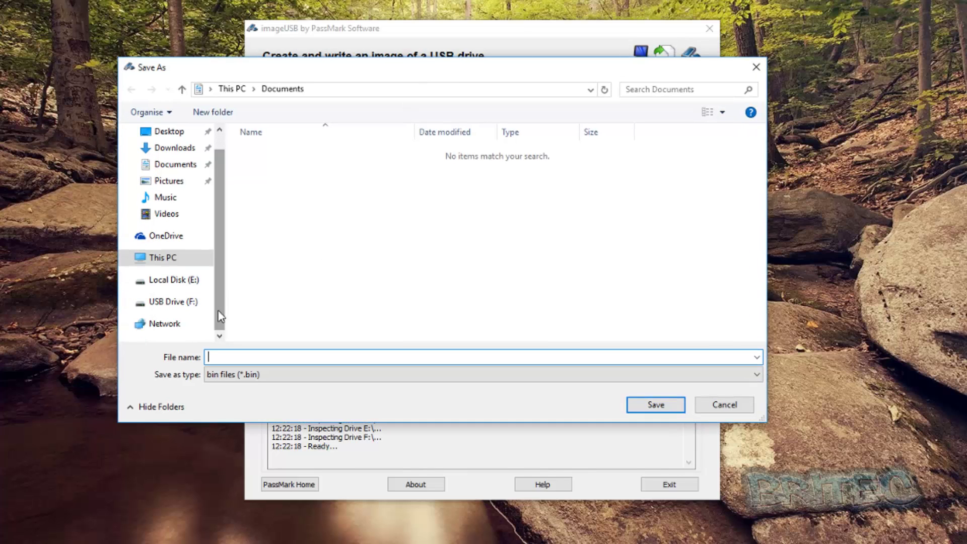
{"action": "left_click", "coordinate": [189, 282]}
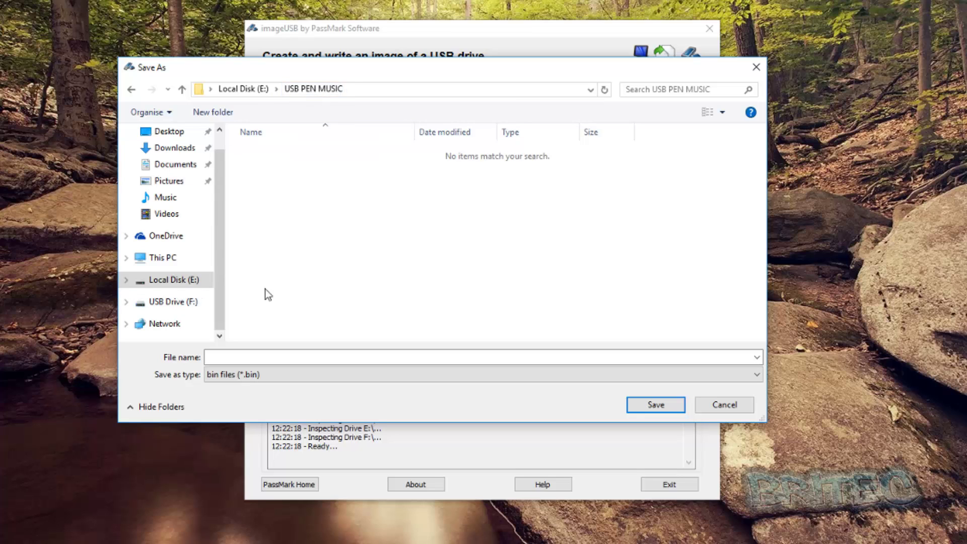
{"action": "left_click", "coordinate": [236, 356]}
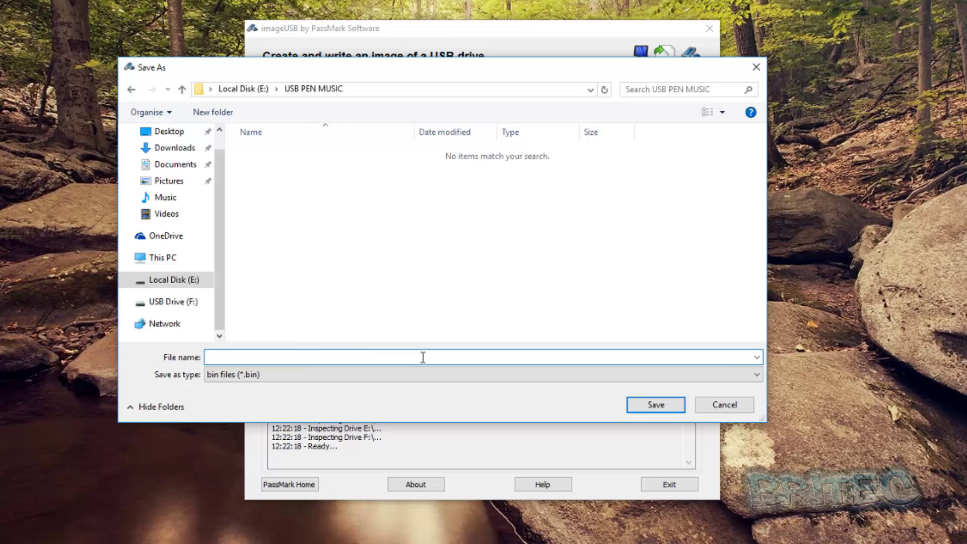
{"action": "type", "text": "USB Music"}
{"action": "left_click", "coordinate": [651, 407]}
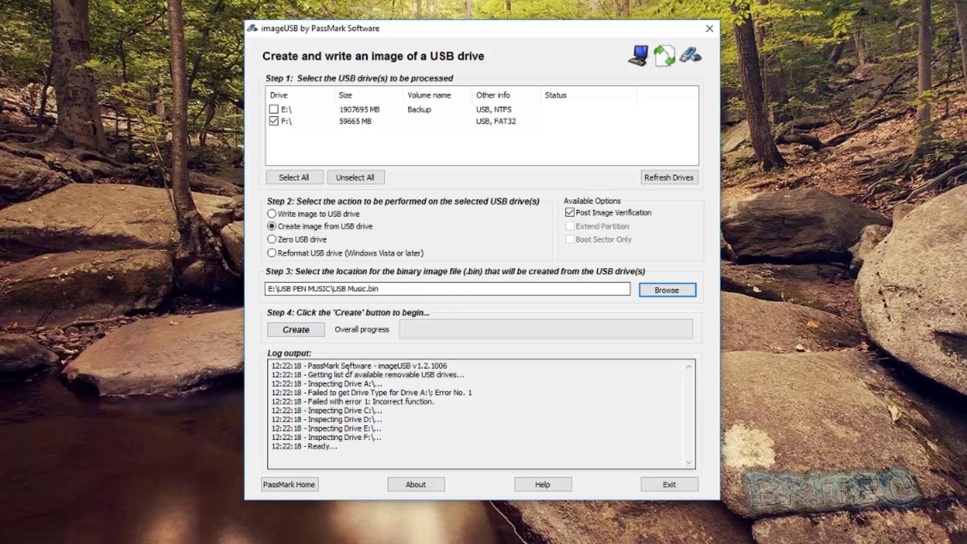
Step: Start imaging drive F: to USB Music.bin and confirm the source and destination
{"action": "left_click", "coordinate": [299, 333]}
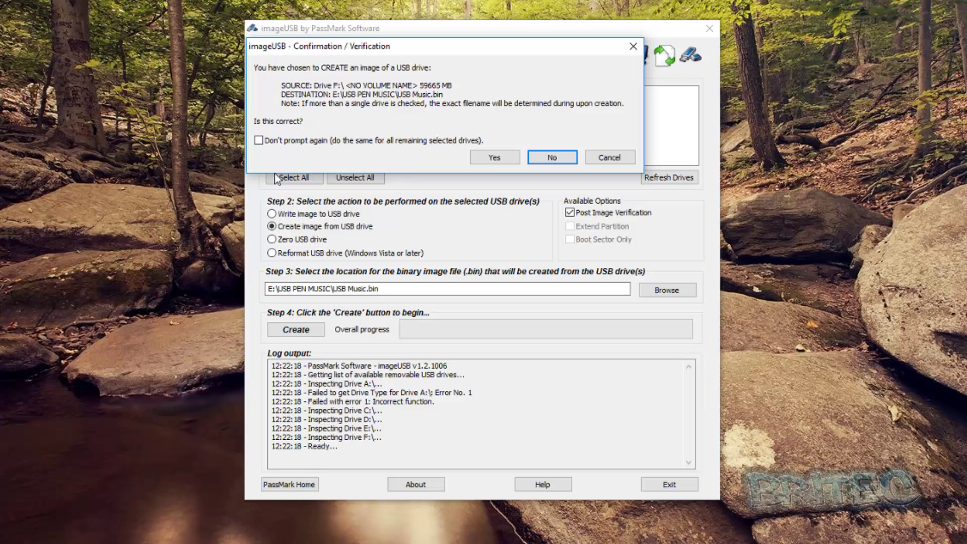
{"action": "left_click", "coordinate": [496, 161]}
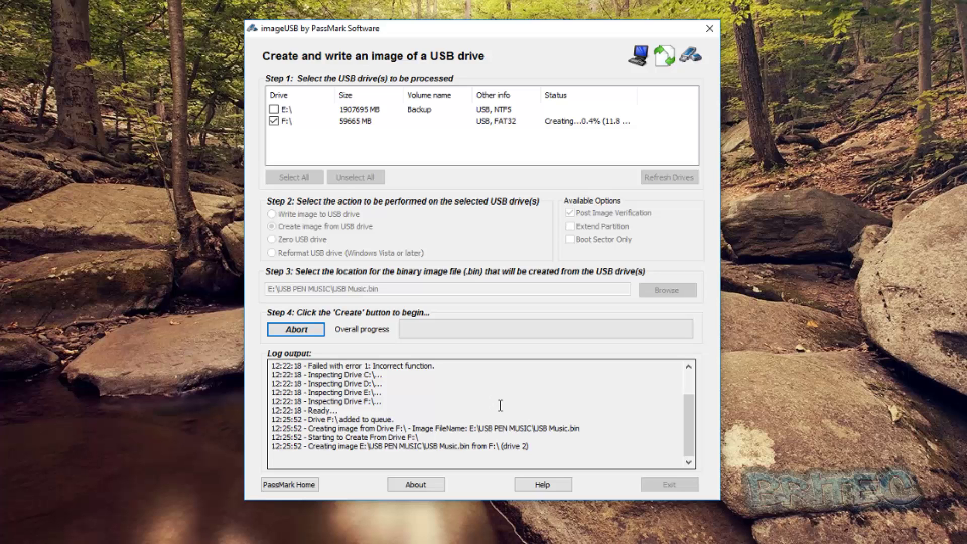
Step: Wait for imaging and MD5/SHA1 verification to pass, then dismiss the Imaging complete message
{"action": "left_click", "coordinate": [585, 129]}
{"action": "left_click", "coordinate": [588, 137]}
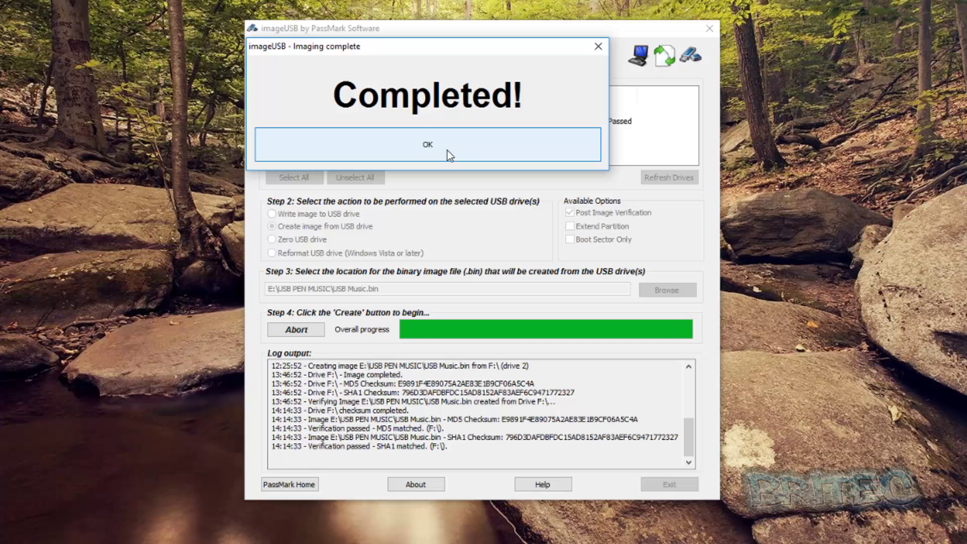
{"action": "left_click", "coordinate": [448, 150]}
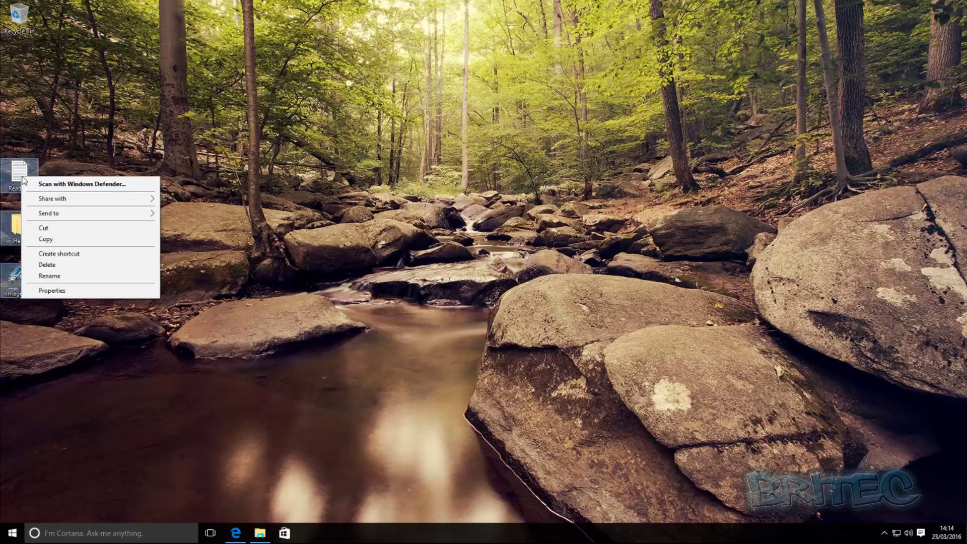
Step: Copy the imageUSB, Help and ReadMe desktop items into the USB PEN MUSIC folder
{"action": "left_click", "coordinate": [73, 239]}
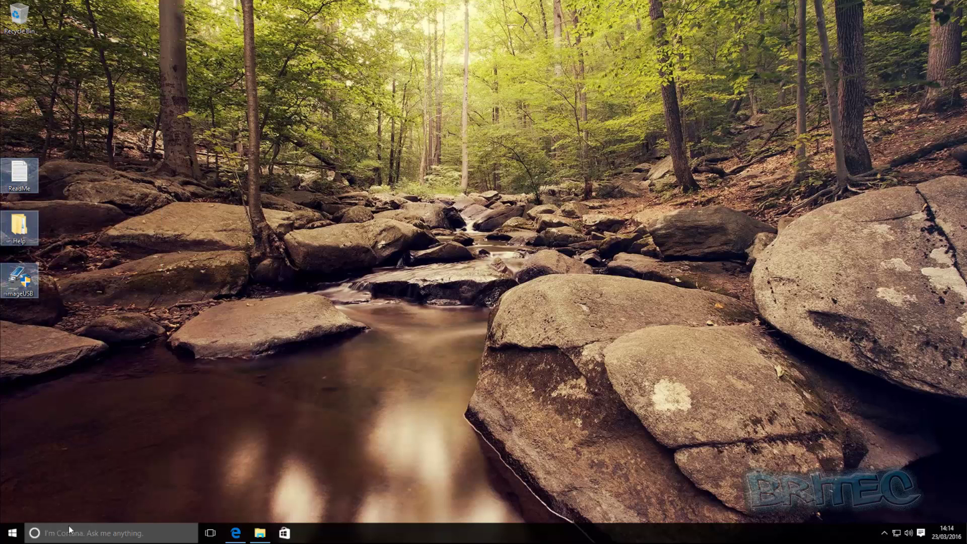
{"action": "left_click", "coordinate": [260, 532]}
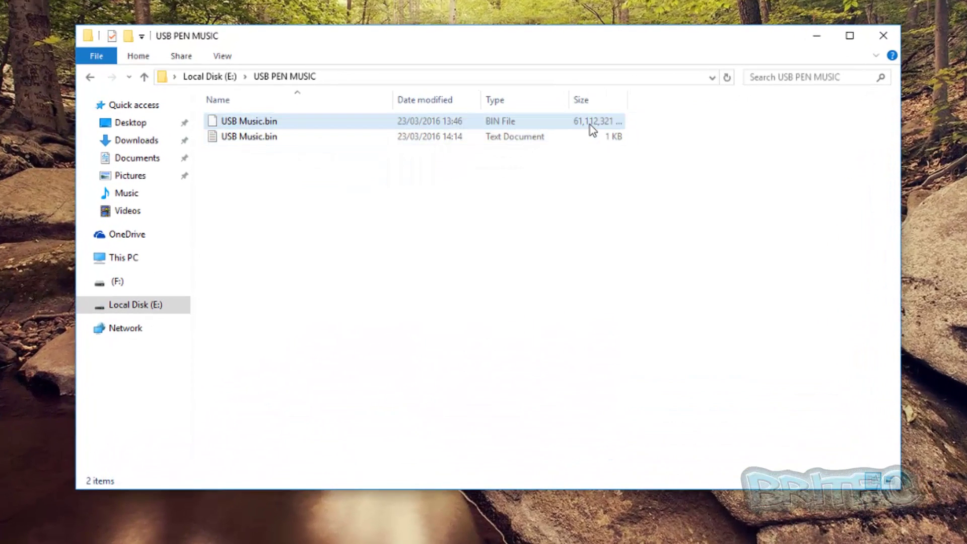
{"action": "right_click", "coordinate": [250, 192]}
{"action": "left_click", "coordinate": [309, 297]}
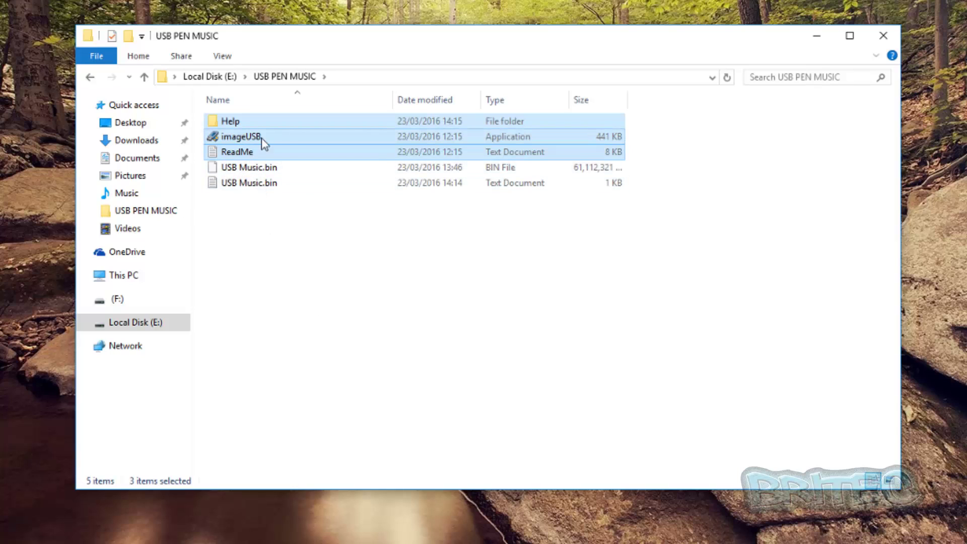
Step: Check that USB Music.bin is 58.2 GB, then close File Explorer
{"action": "left_click", "coordinate": [288, 232]}
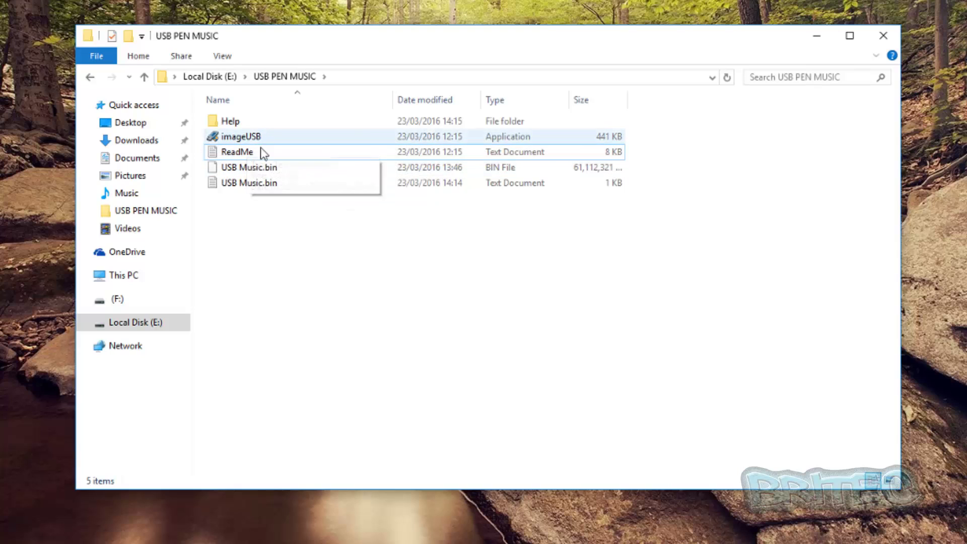
{"action": "left_click", "coordinate": [272, 171]}
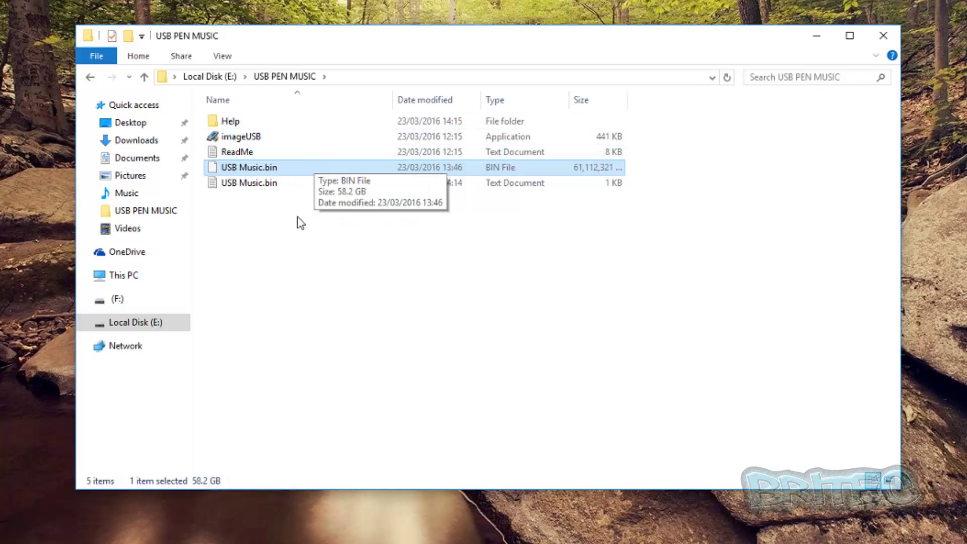
{"action": "left_click", "coordinate": [884, 35]}
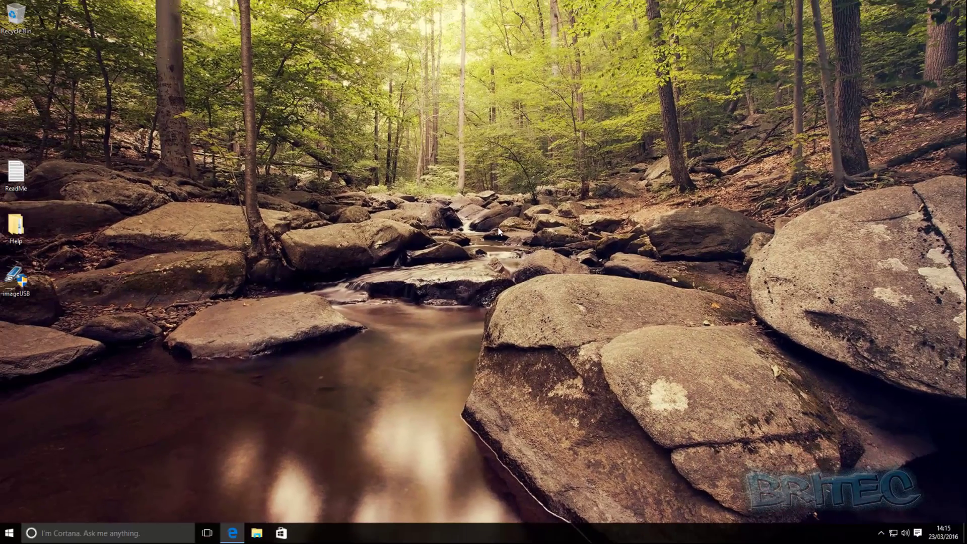